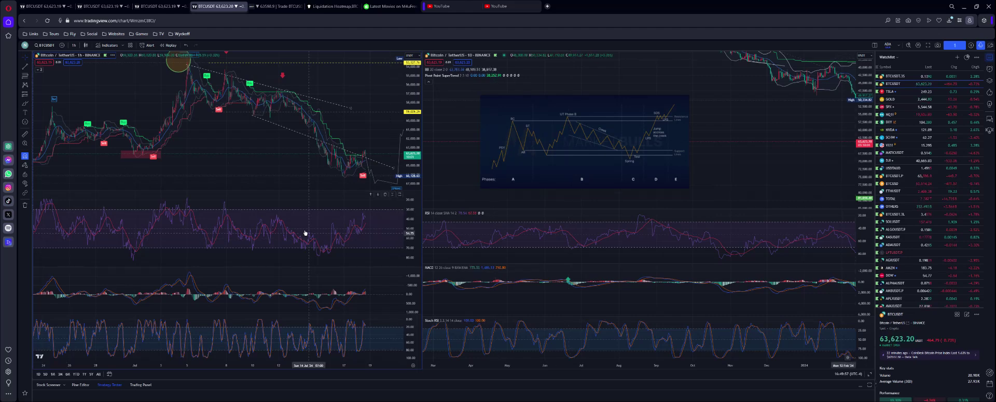
# Enlarge the Wyckoff accumulation schematic image on the BTC daily chart to cover more of the price area
pyautogui.moveTo(177, 62); pyautogui.dragTo(200, 62)
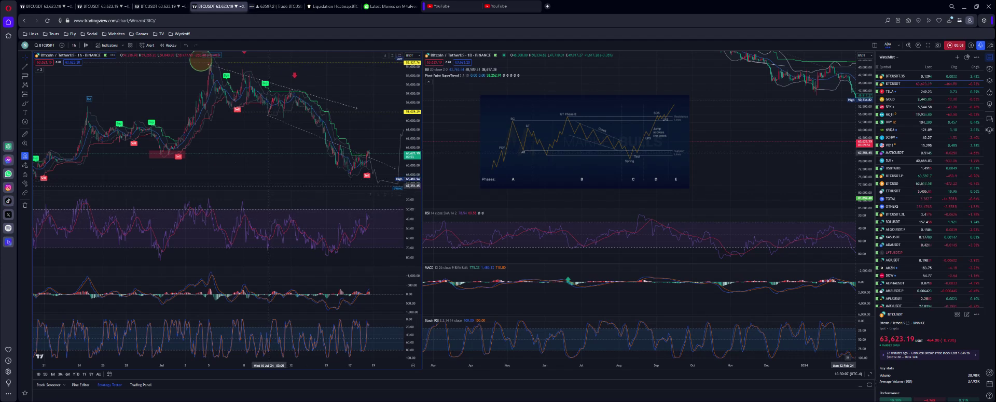
pyautogui.moveTo(259, 158)
pyautogui.mouseDown()
pyautogui.moveTo(226, 165)
pyautogui.moveTo(255, 165)
pyautogui.mouseUp()
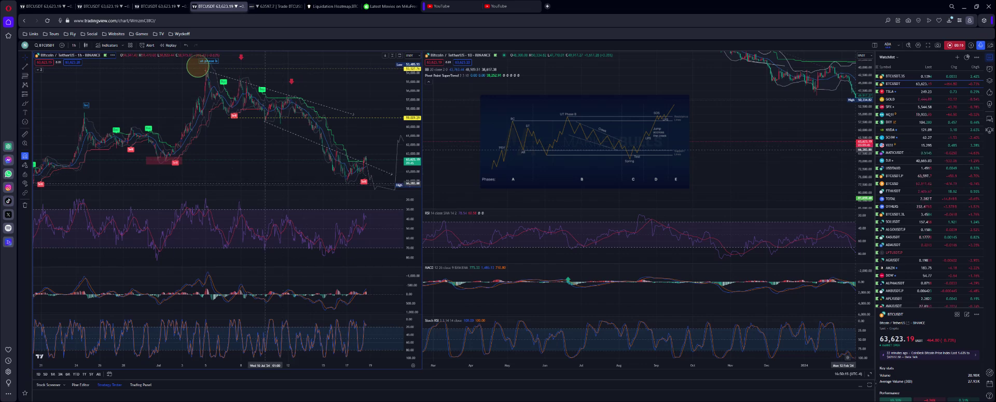
pyautogui.click(483, 97)
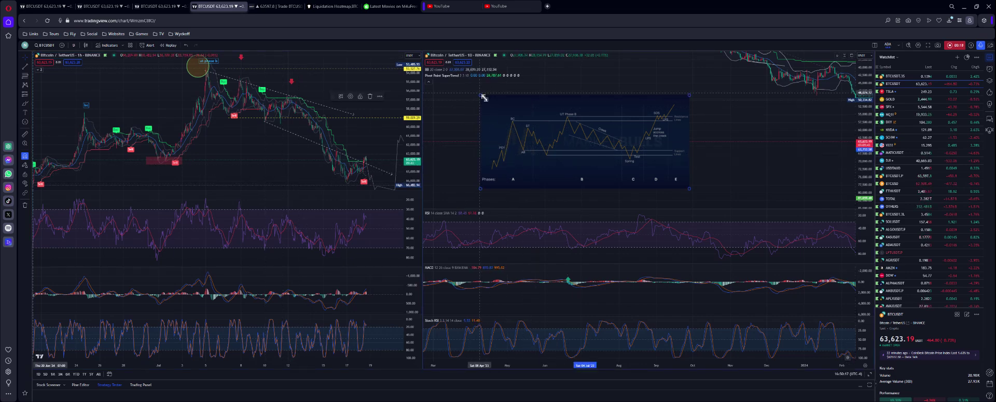
pyautogui.moveTo(482, 96); pyautogui.dragTo(466, 90)
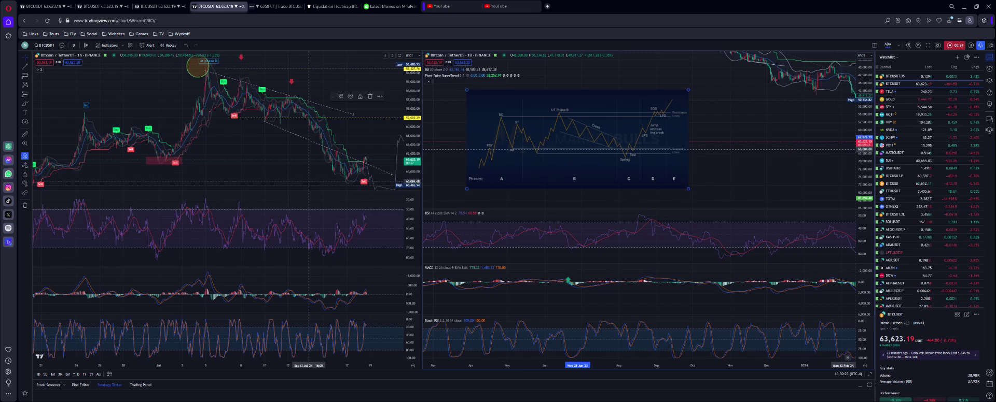
pyautogui.scroll(3, 272, 173)
# Cycle through the BTCUSDT chart tabs and settle on the third one, the BTC 1h and 1D layout
pyautogui.scroll(-3, 337, 178)
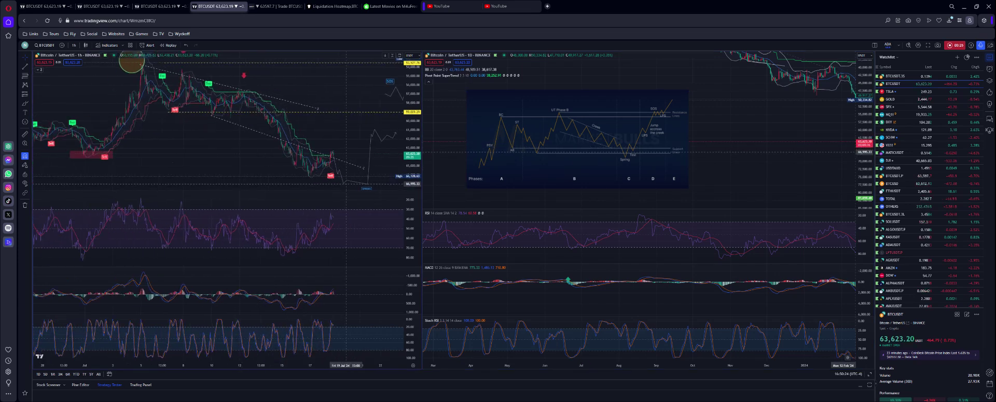
pyautogui.hotkey('ctrl', 'Tab')
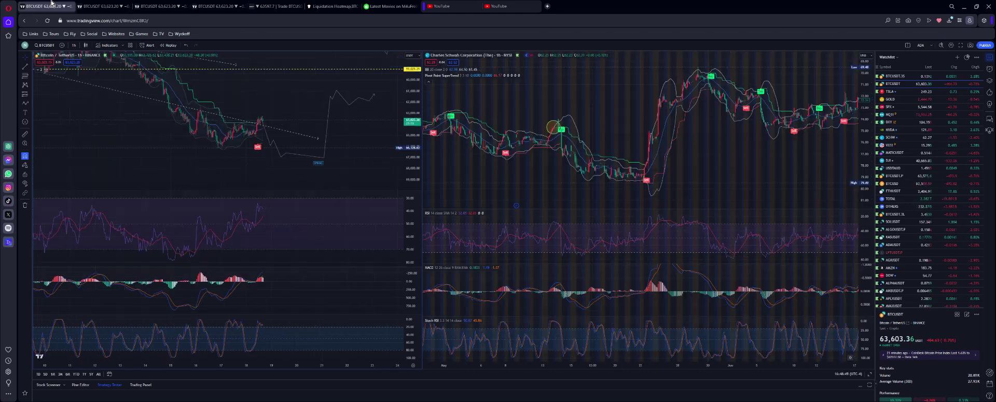
pyautogui.hscroll(1, 236, 177)
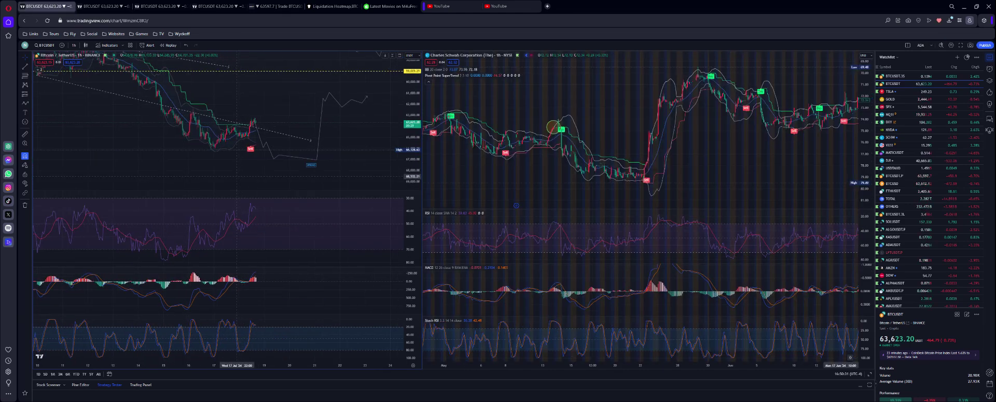
pyautogui.click(115, 3)
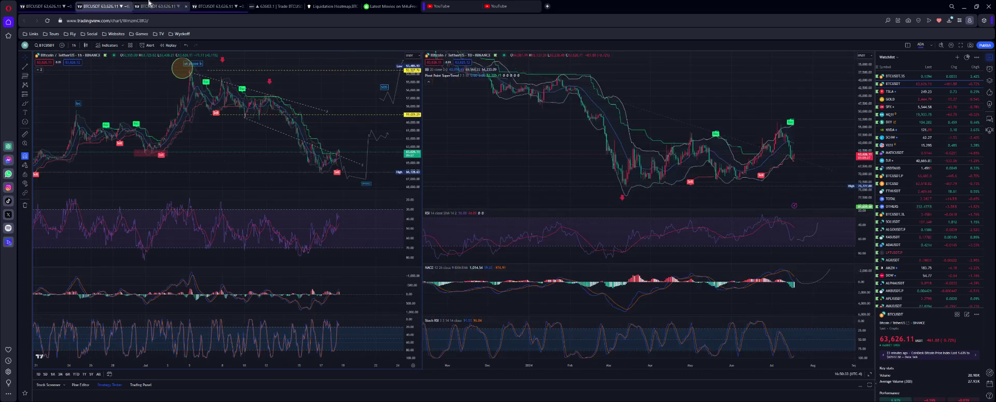
pyautogui.click(151, 3)
pyautogui.click(215, 6)
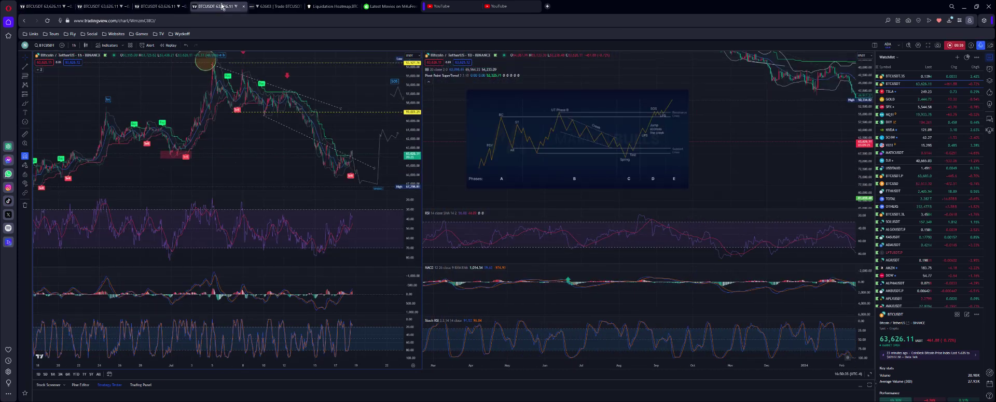
pyautogui.click(47, 6)
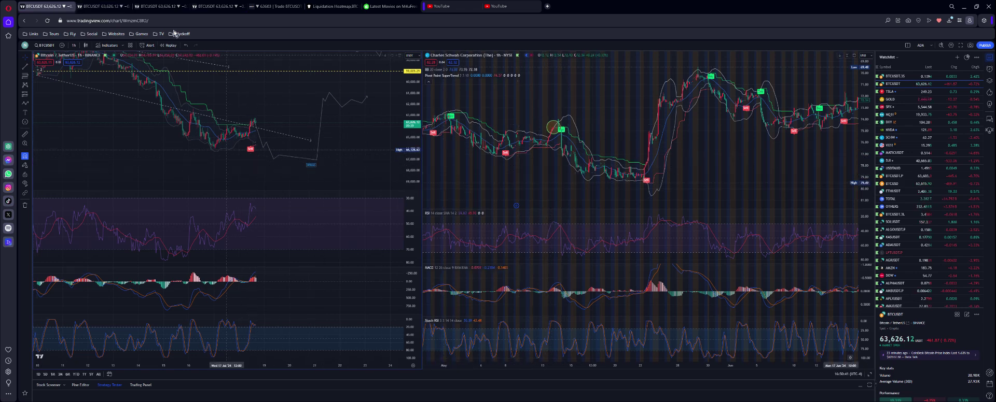
pyautogui.click(113, 4)
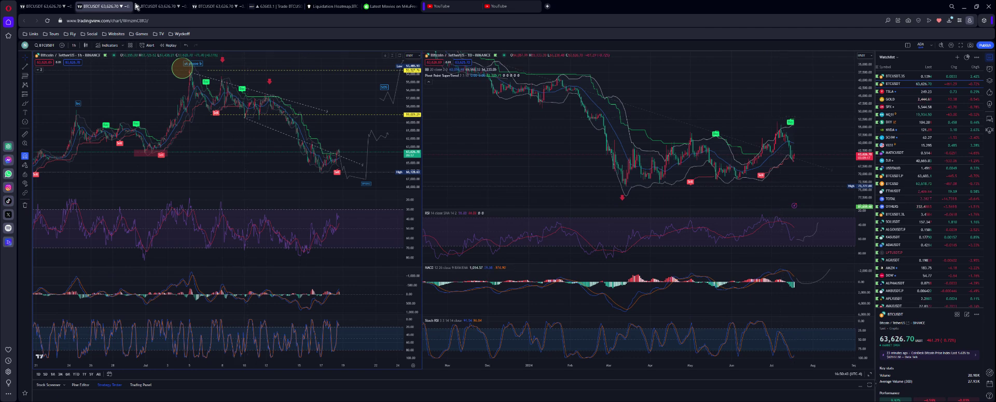
pyautogui.click(158, 6)
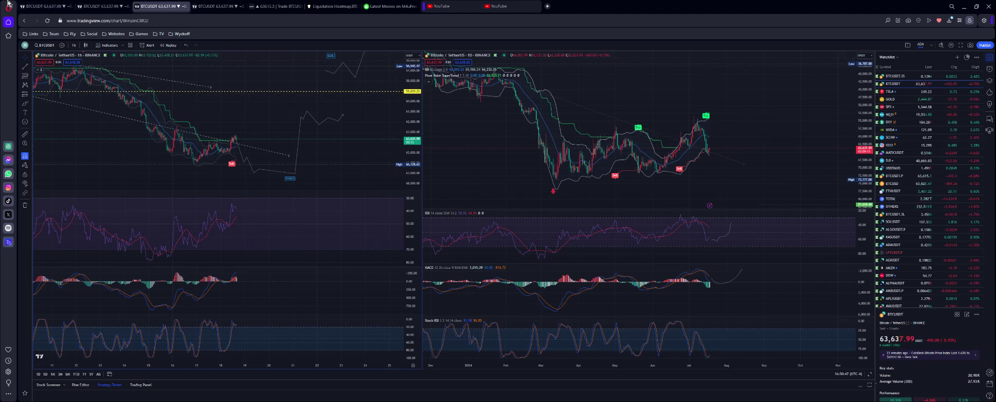
# Return to the first tab with the BTCUSDT 1h and Charles Schwab 1h layout
pyautogui.click(30, 4)
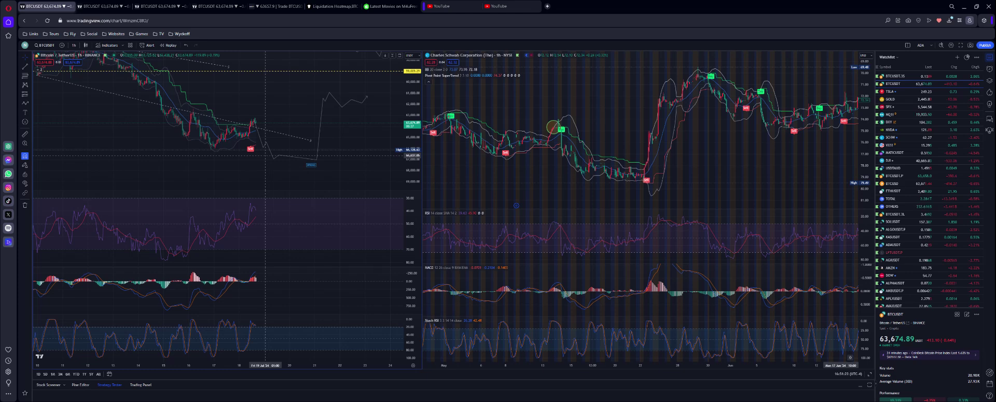
pyautogui.click(335, 6)
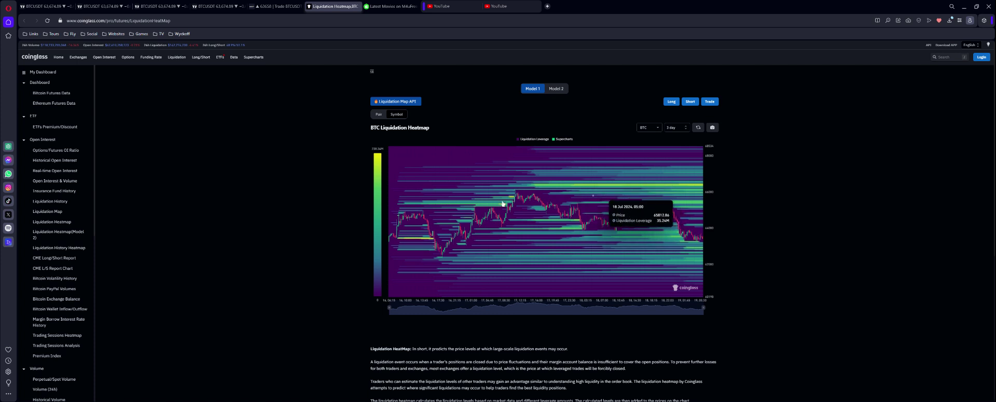
pyautogui.click(58, 6)
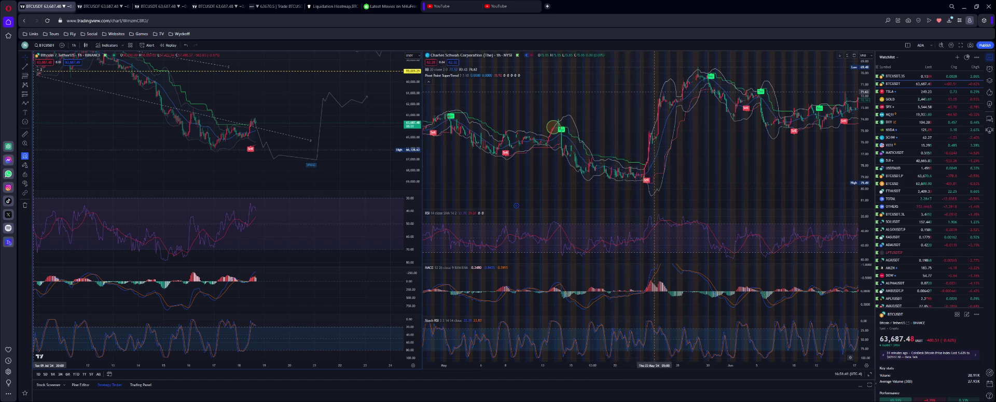
# Open the fourth BTCUSDT layout, pan the daily chart to recent months, and zoom the 1h chart in
pyautogui.click(218, 6)
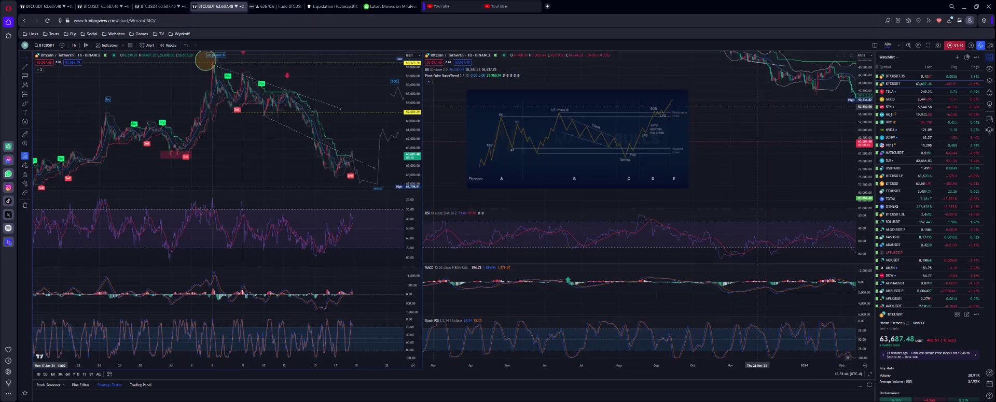
pyautogui.moveTo(842, 117); pyautogui.dragTo(418, 133)
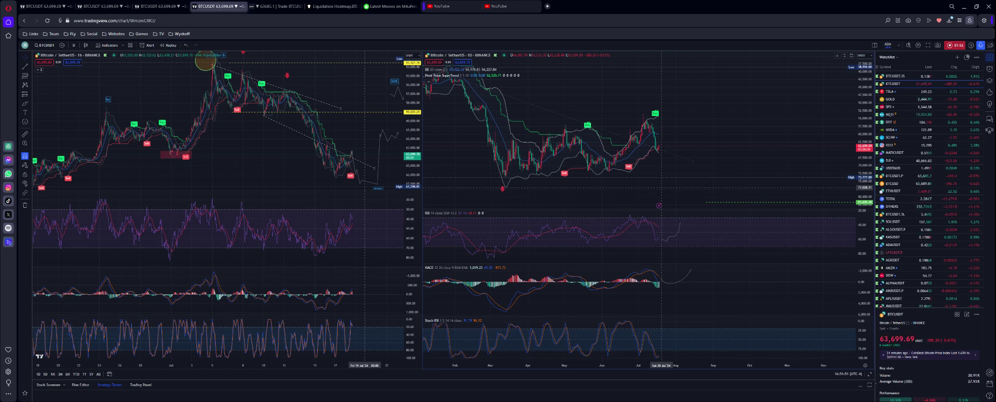
pyautogui.scroll(2, 331, 170)
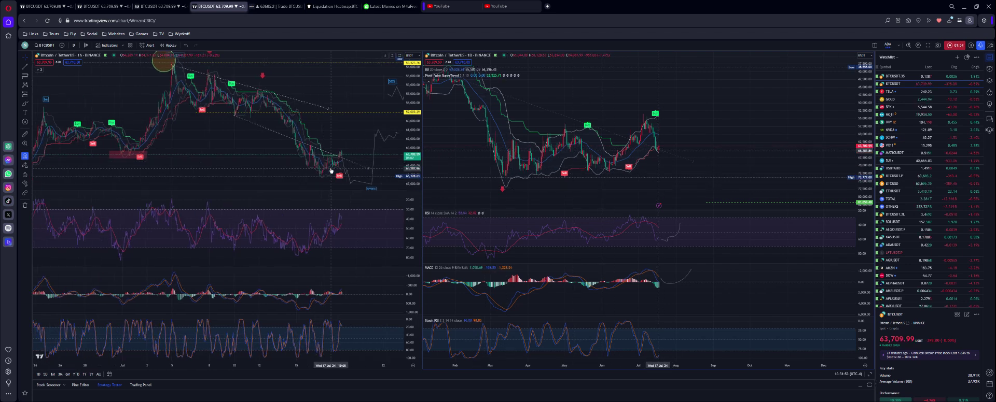
pyautogui.scroll(1, 330, 170)
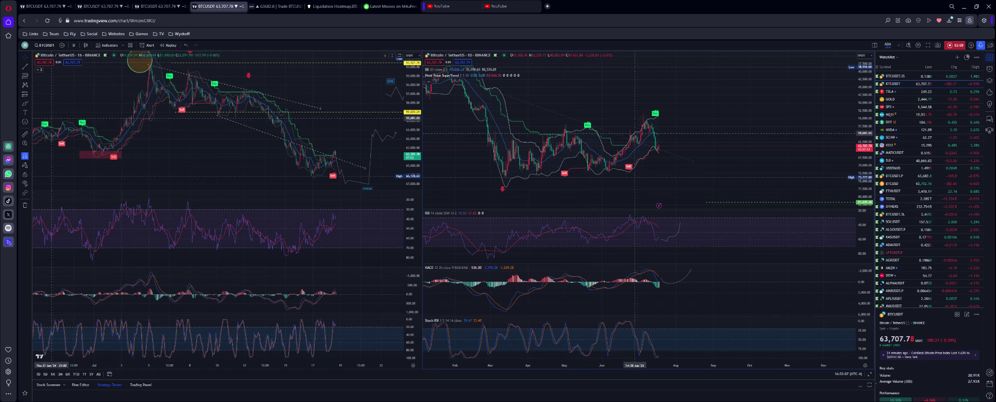
# With the orange highlighter, mark the daily price dip and draw a spring-shaped path near the hourly chart's recent lows
pyautogui.click(25, 108)
pyautogui.click(52, 104)
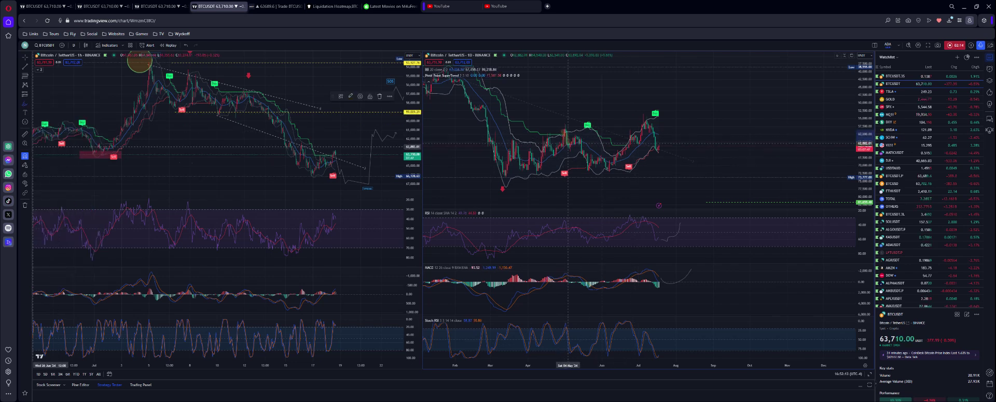
pyautogui.moveTo(582, 155)
pyautogui.mouseDown()
pyautogui.moveTo(585, 170)
pyautogui.moveTo(611, 174)
pyautogui.mouseUp()
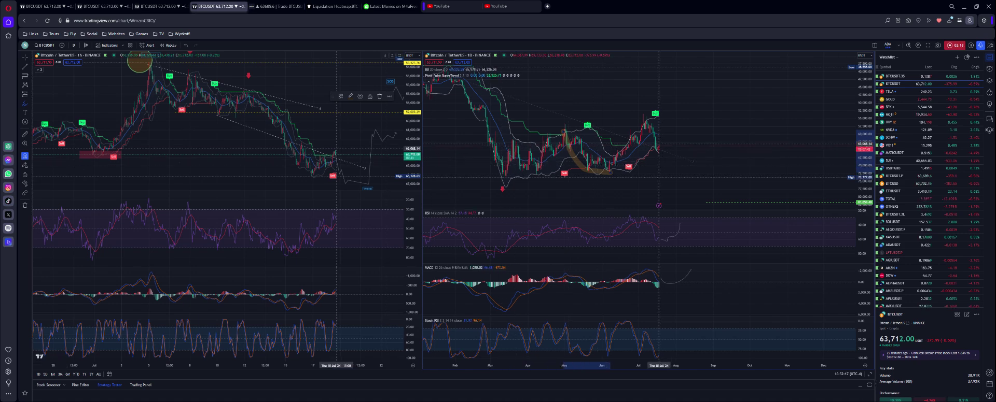
pyautogui.moveTo(336, 152)
pyautogui.mouseDown()
pyautogui.moveTo(353, 181)
pyautogui.moveTo(372, 156)
pyautogui.moveTo(373, 134)
pyautogui.moveTo(388, 135)
pyautogui.mouseUp()
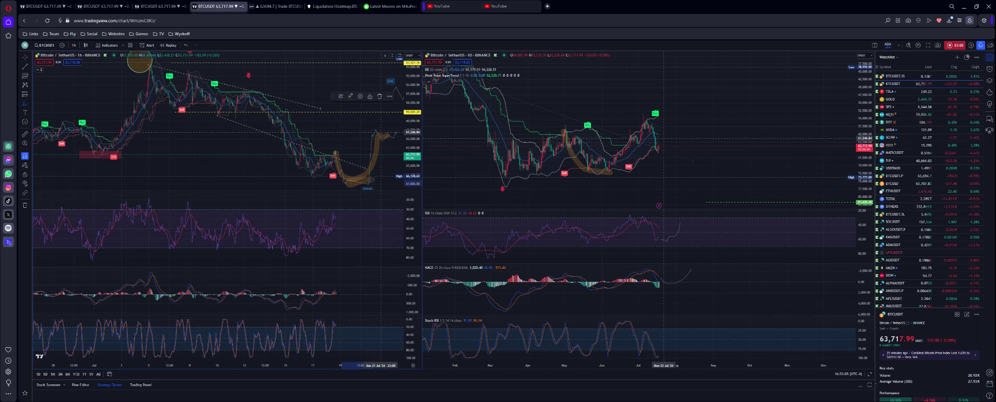
# Extend the orange hourly projection steeply upward and reposition both charts to leave space ahead of price
pyautogui.moveTo(394, 129); pyautogui.dragTo(393, 83)
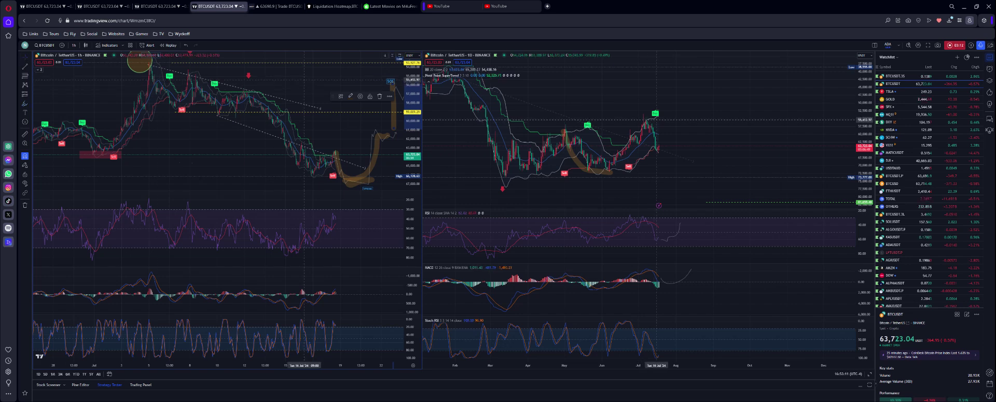
pyautogui.moveTo(303, 83); pyautogui.dragTo(227, 96)
pyautogui.moveTo(360, 96); pyautogui.dragTo(366, 105)
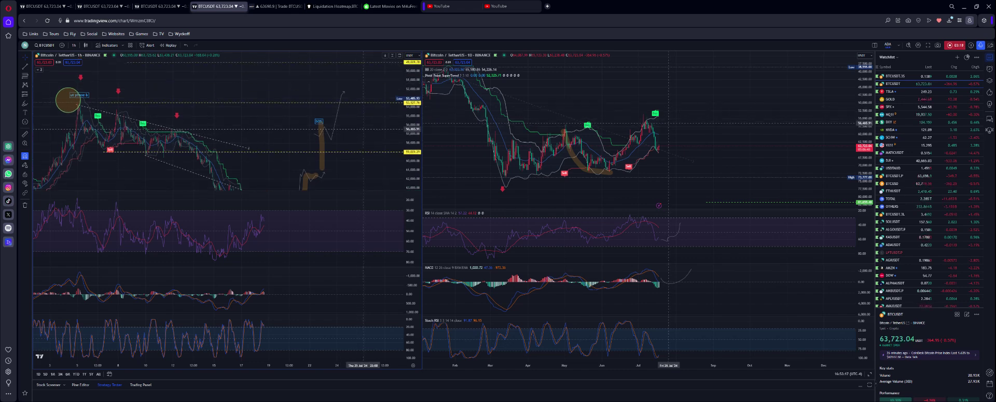
pyautogui.scroll(-2, 347, 131)
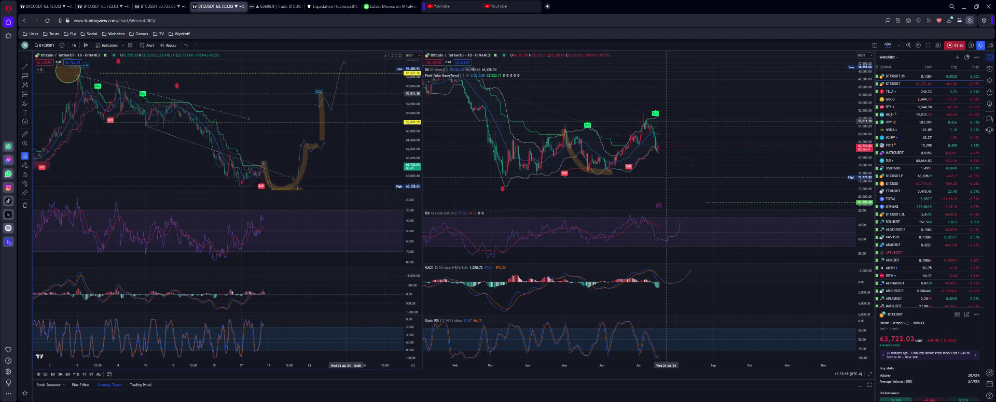
pyautogui.moveTo(678, 147); pyautogui.dragTo(689, 150)
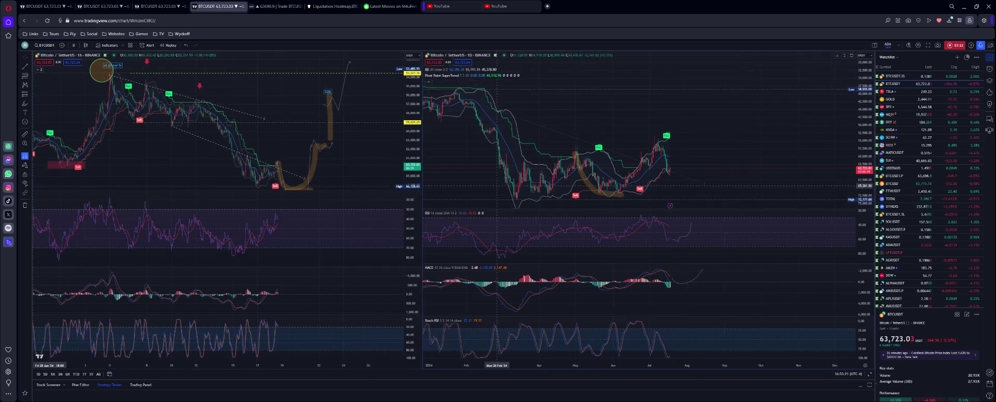
# Draw an orange rising zigzag rally path to the right of price on the daily BTCUSDT chart
pyautogui.click(24, 71)
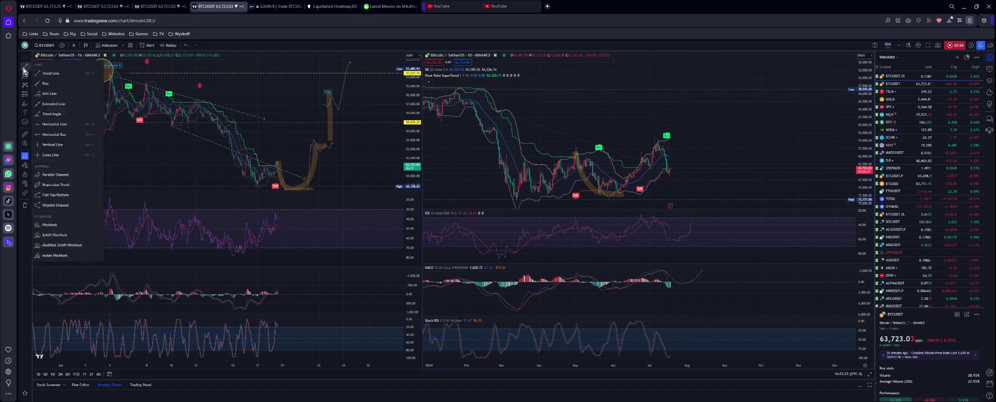
pyautogui.click(24, 105)
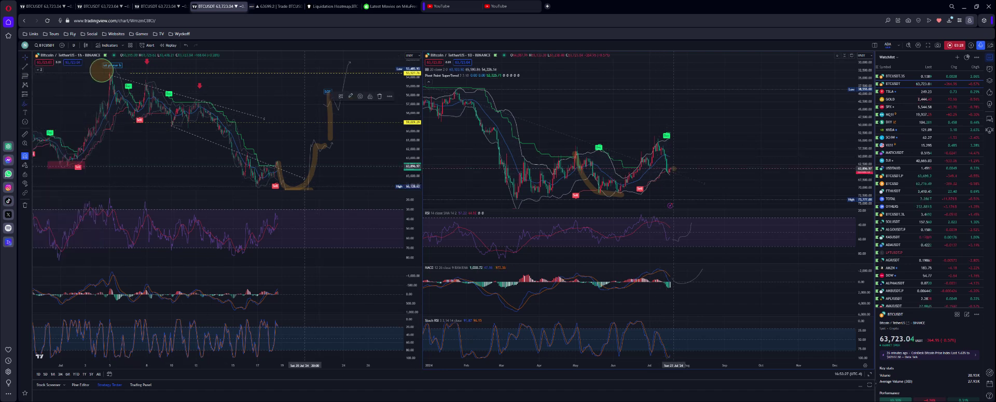
pyautogui.moveTo(676, 169); pyautogui.dragTo(689, 122)
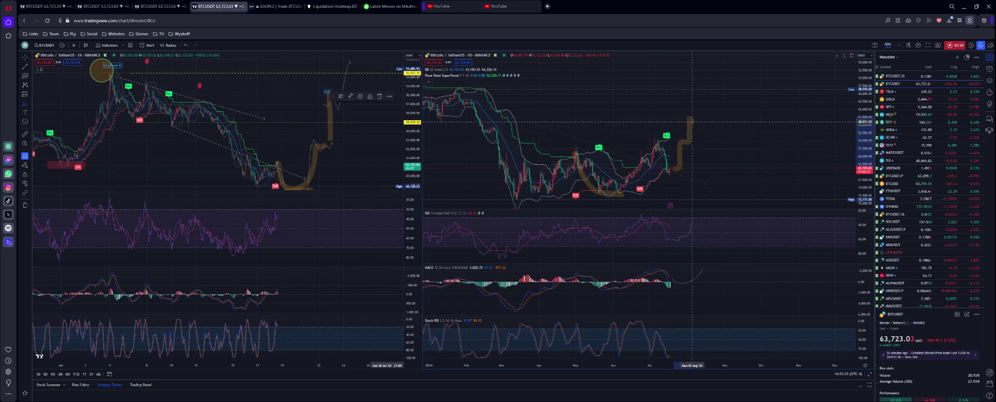
pyautogui.moveTo(696, 122)
pyautogui.mouseDown()
pyautogui.moveTo(705, 64)
pyautogui.moveTo(709, 94)
pyautogui.moveTo(732, 97)
pyautogui.moveTo(762, 76)
pyautogui.moveTo(764, 56)
pyautogui.mouseUp()
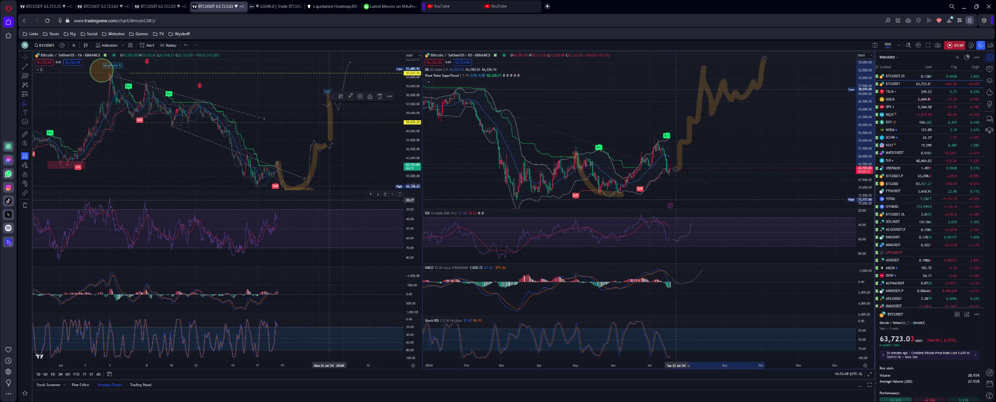
# Check Bybit's BTCUSDT perpetual trading page, then return to the BTC and Charles Schwab chart layout
pyautogui.click(284, 6)
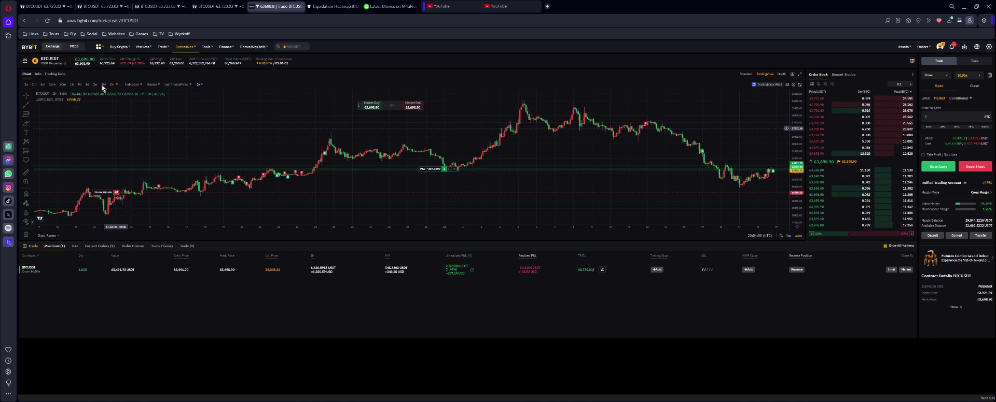
pyautogui.click(46, 6)
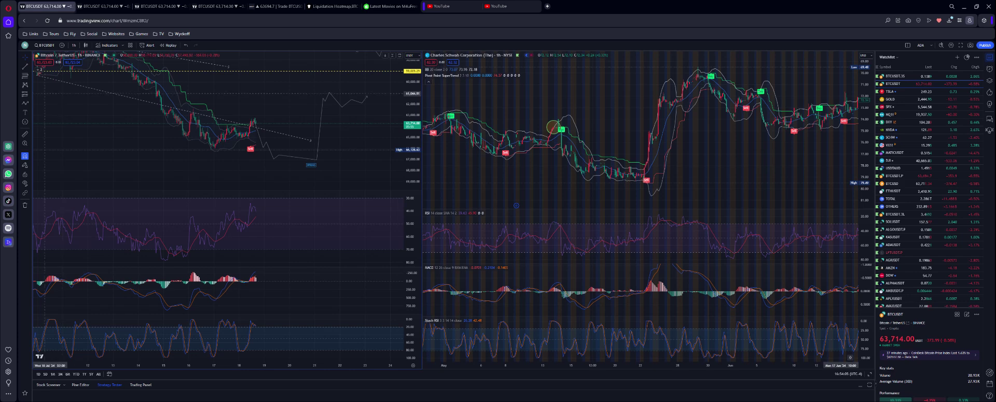
# Brush orange dip-and-rise paths into BTC's MACD and RSI panes, plus a stroke on Schwab's MACD
pyautogui.click(25, 107)
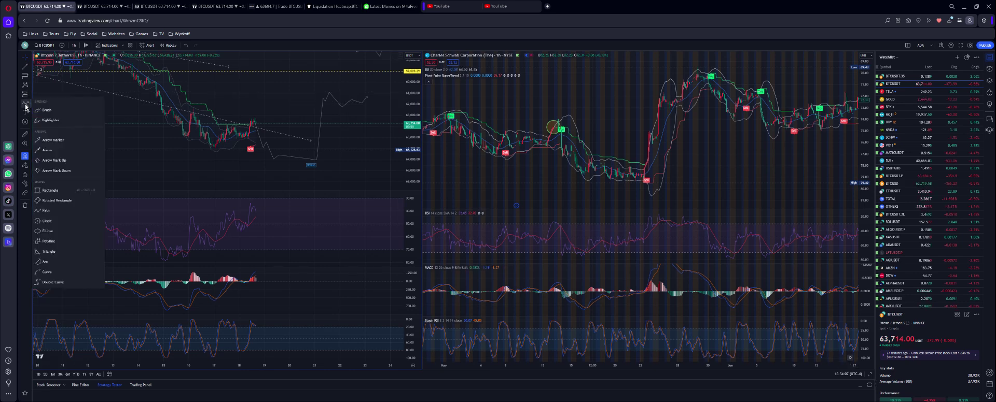
pyautogui.click(57, 126)
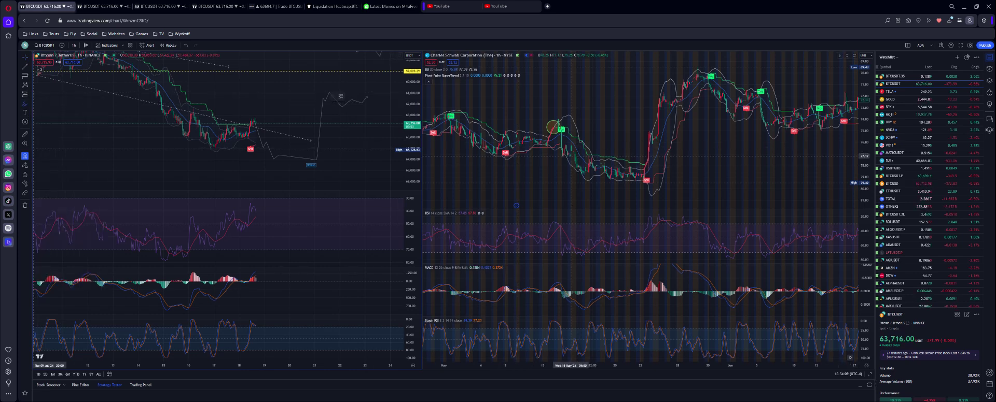
pyautogui.click(565, 145)
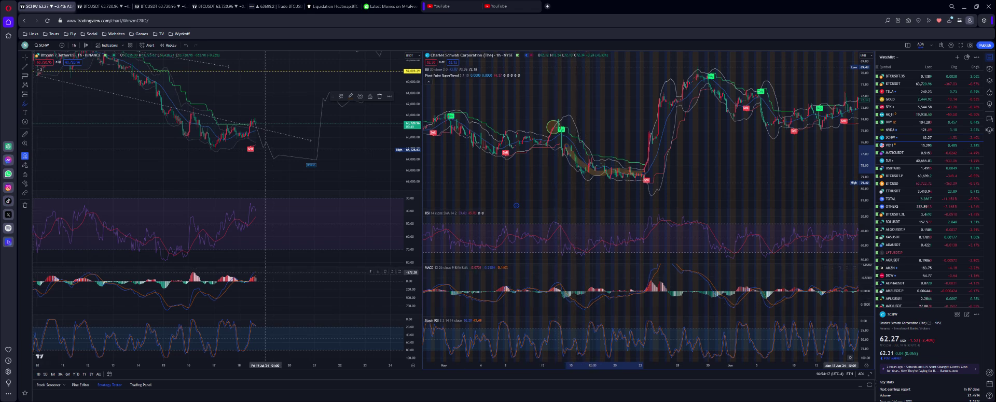
pyautogui.moveTo(257, 273)
pyautogui.mouseDown()
pyautogui.moveTo(269, 291)
pyautogui.moveTo(298, 288)
pyautogui.mouseUp()
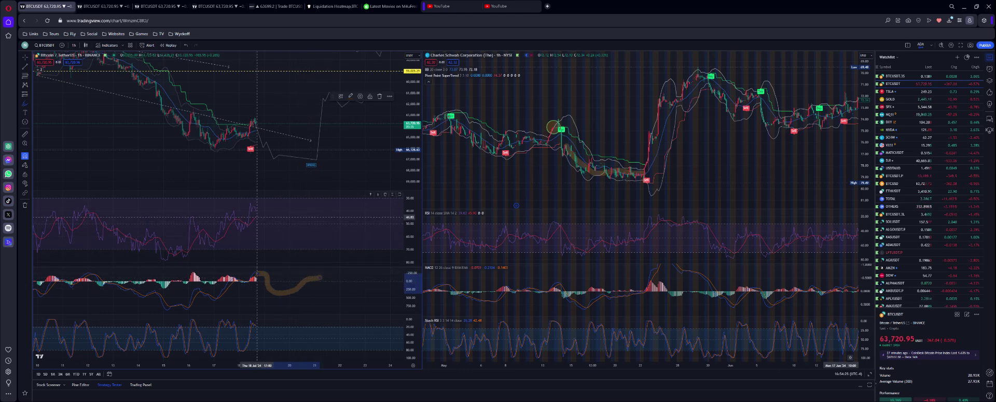
pyautogui.moveTo(256, 218)
pyautogui.mouseDown()
pyautogui.moveTo(280, 249)
pyautogui.moveTo(325, 226)
pyautogui.moveTo(337, 207)
pyautogui.mouseUp()
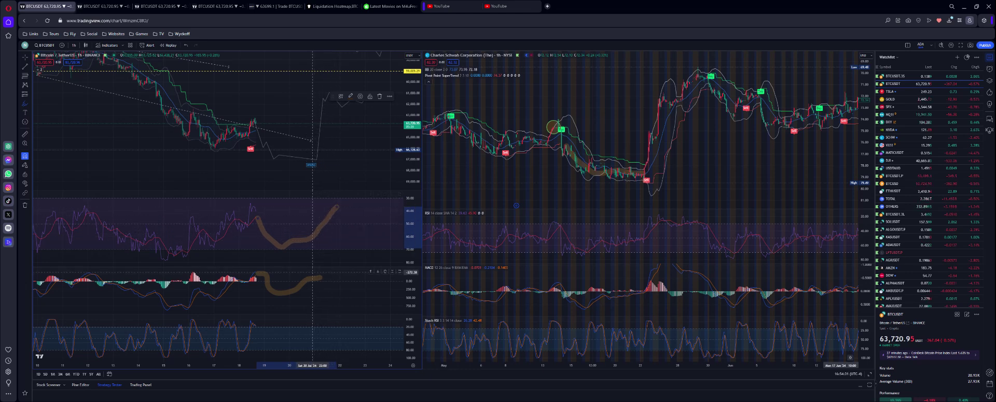
pyautogui.moveTo(319, 277); pyautogui.dragTo(339, 268)
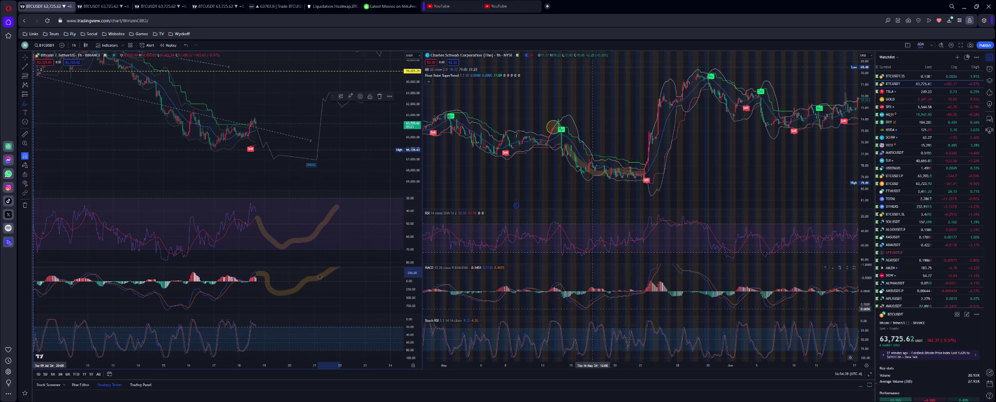
pyautogui.moveTo(593, 308); pyautogui.dragTo(628, 289)
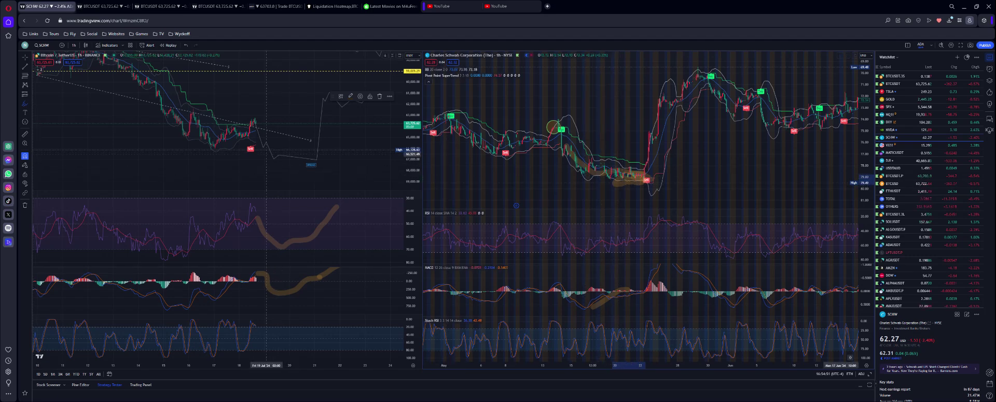
# Highlight BTC's spring low in orange, then pan and zoom out the Schwab chart to show its rally
pyautogui.moveTo(297, 156); pyautogui.dragTo(323, 155)
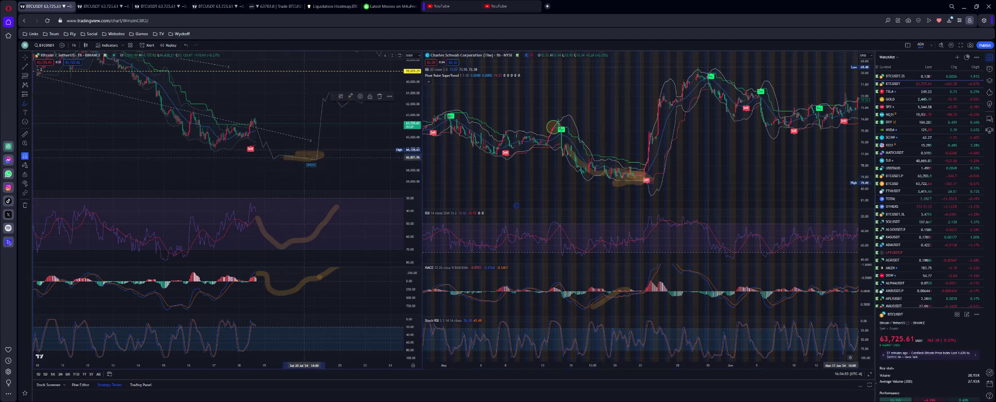
pyautogui.click(663, 103)
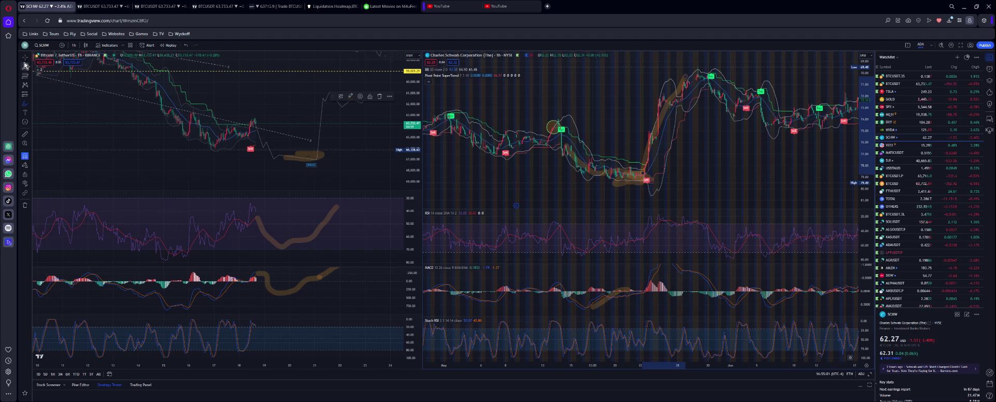
pyautogui.moveTo(705, 156); pyautogui.dragTo(654, 159)
pyautogui.scroll(-3, 654, 159)
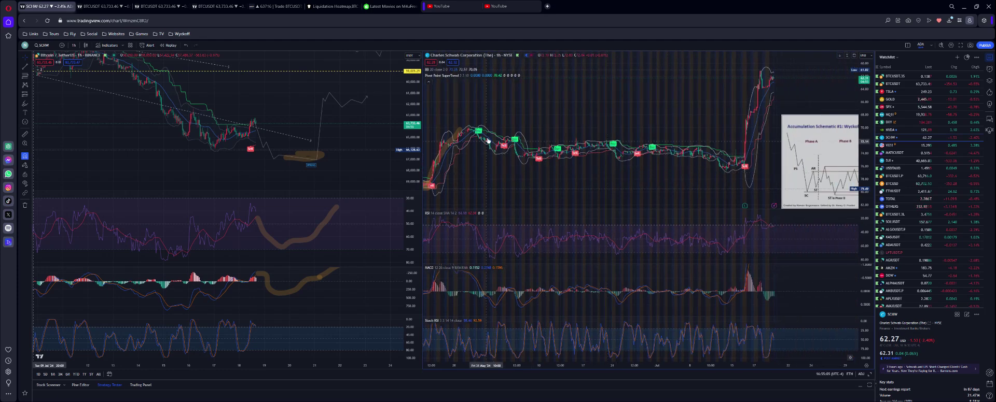